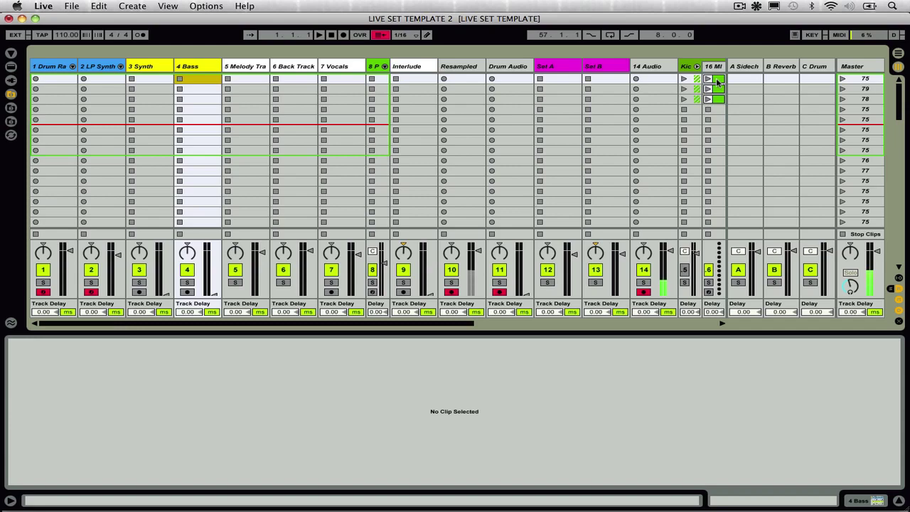
- Open the first clip of track 16 in the Kick group and examine its Kick note and velocity
click(719, 80)
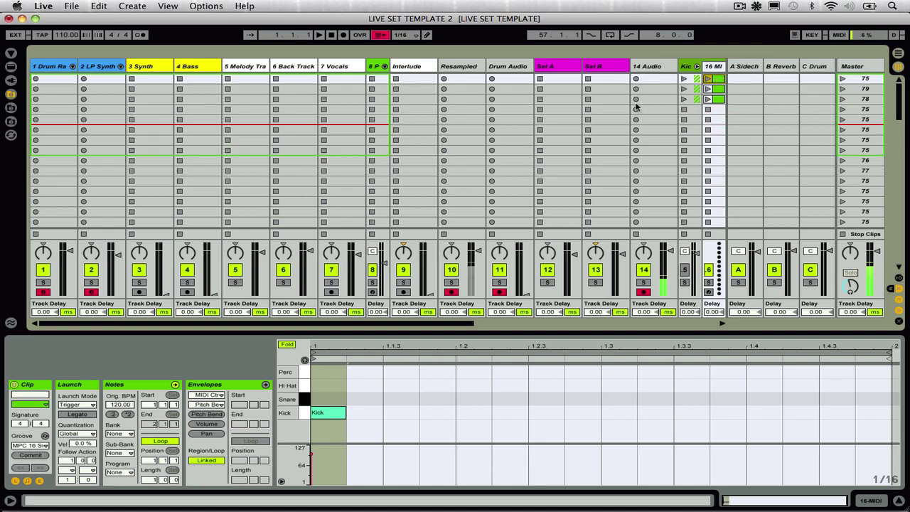
key(super+d)
key(super+d)
key(super+d)
key(super+d)
key(super+d)
key(super+d)
key(super+d)
key(super+d)
key(super+d)
key(super+d)
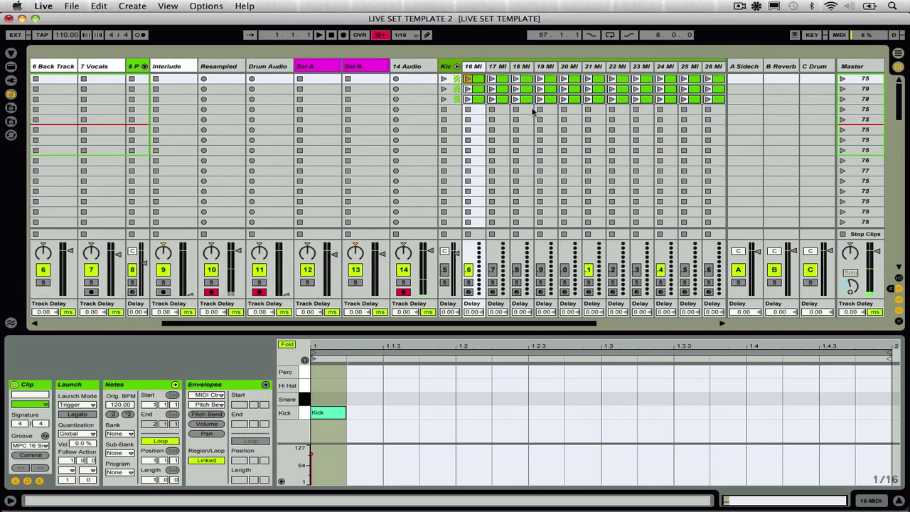
scroll(523, 113, right, 5)
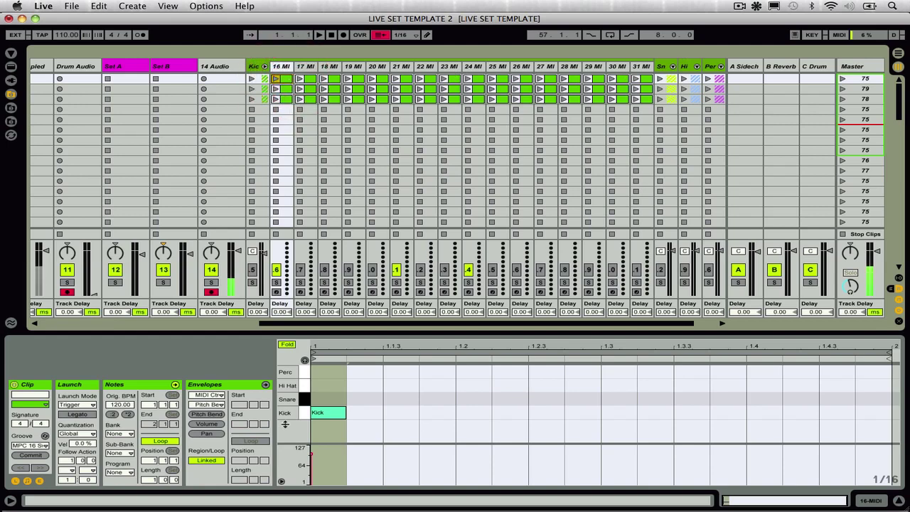
click(331, 412)
mouse_move(311, 456)
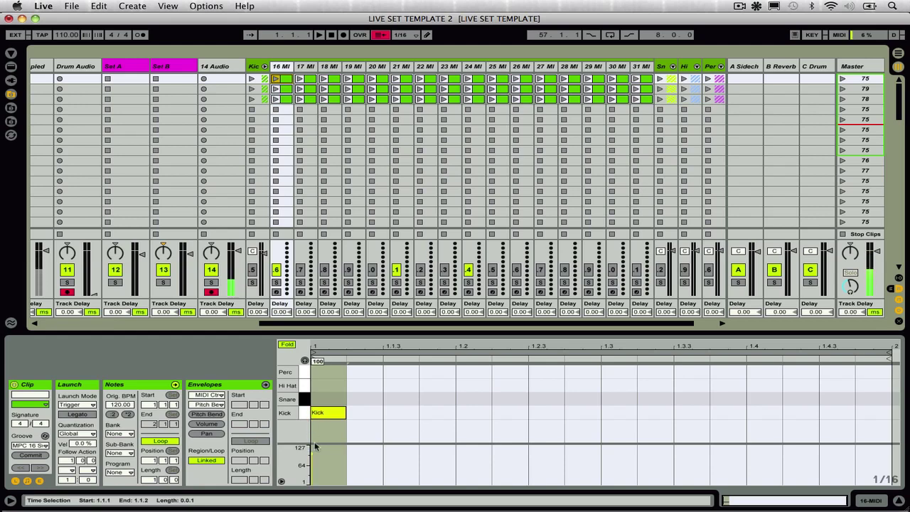
- Step through the first clips of tracks 17 to 31 to examine where each Kick note sits in the bar
click(311, 79)
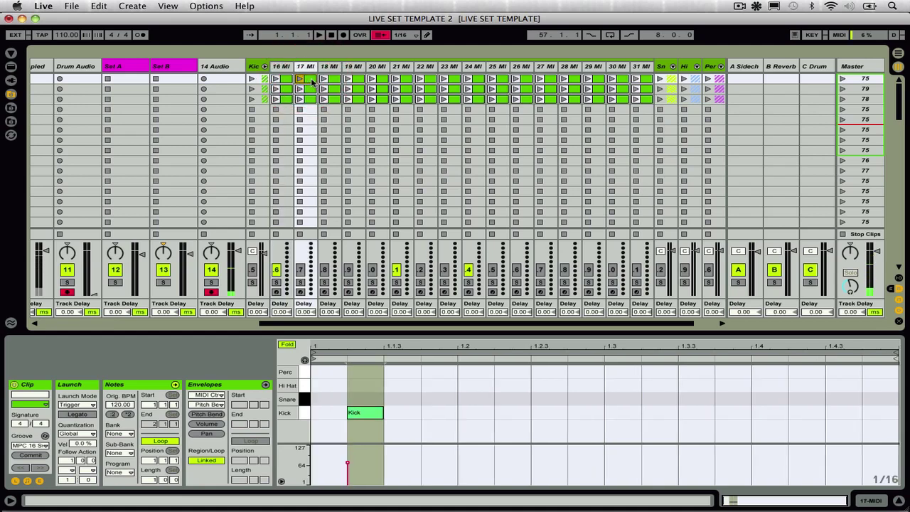
key(Right)
key(Right)
key(Right)
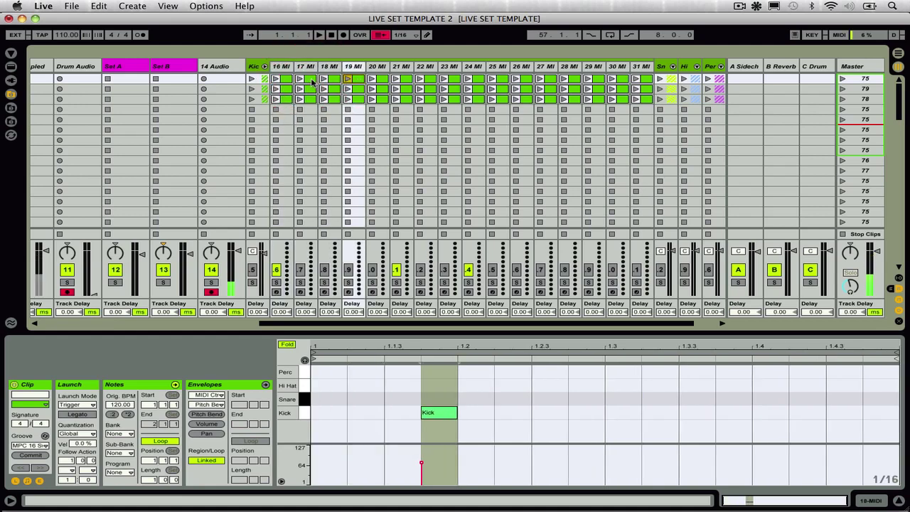
key(Right)
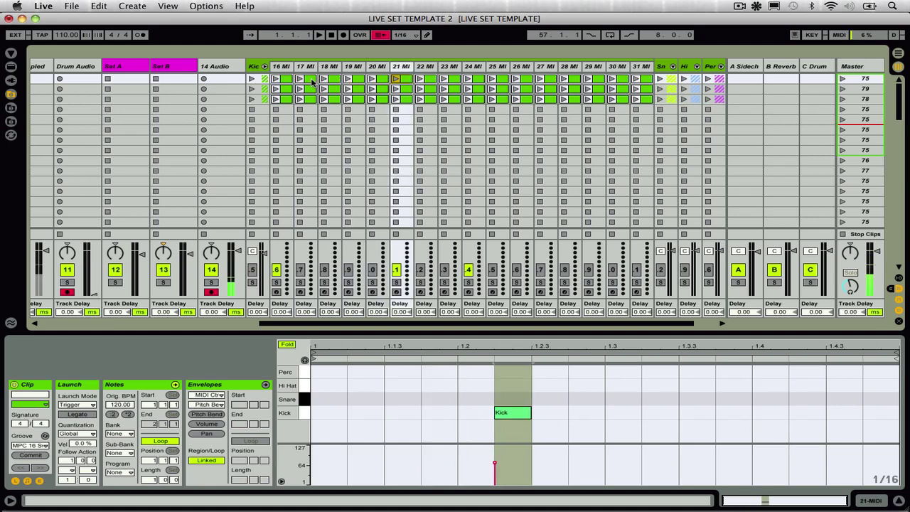
key(Right)
key(Right)
key(Right)
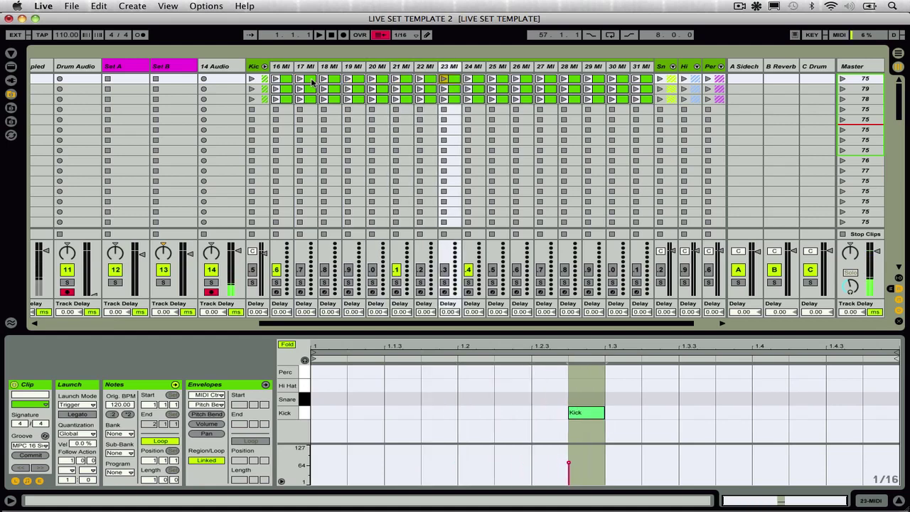
key(Right)
key(Right)
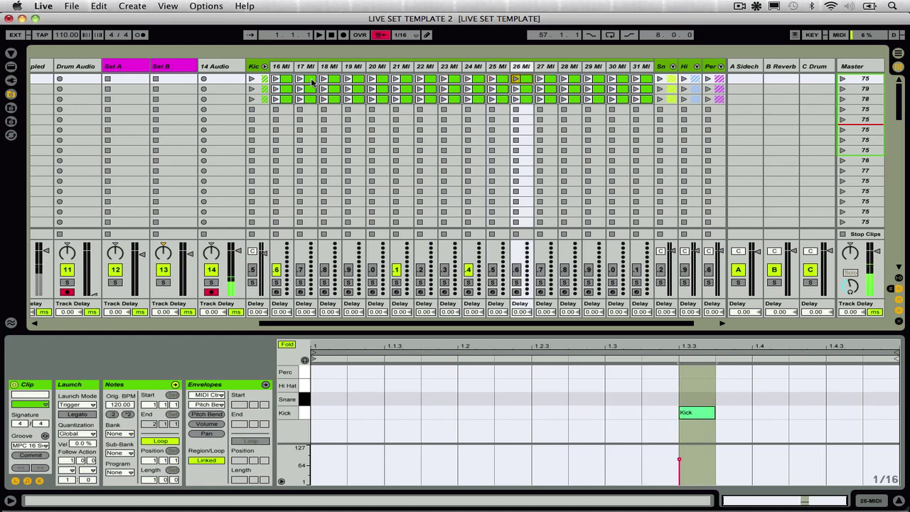
key(Right)
key(Right)
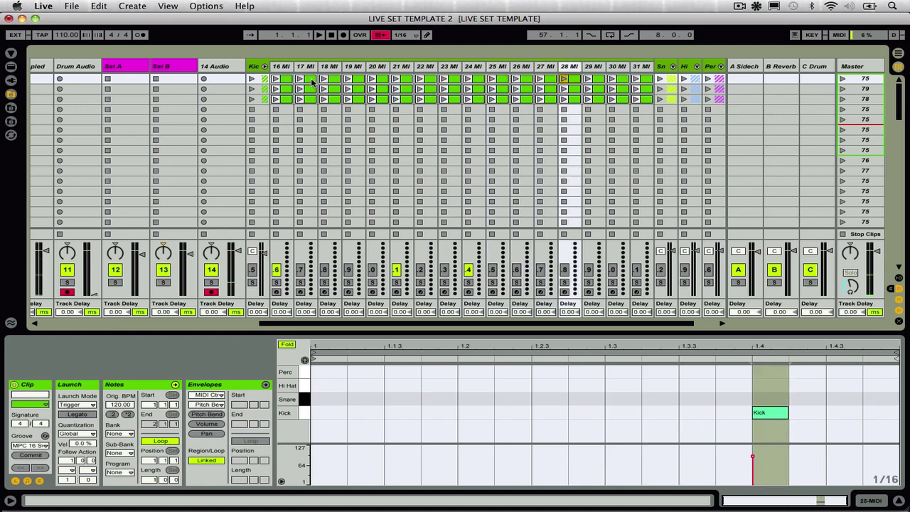
key(Right)
key(Right)
key(Right)
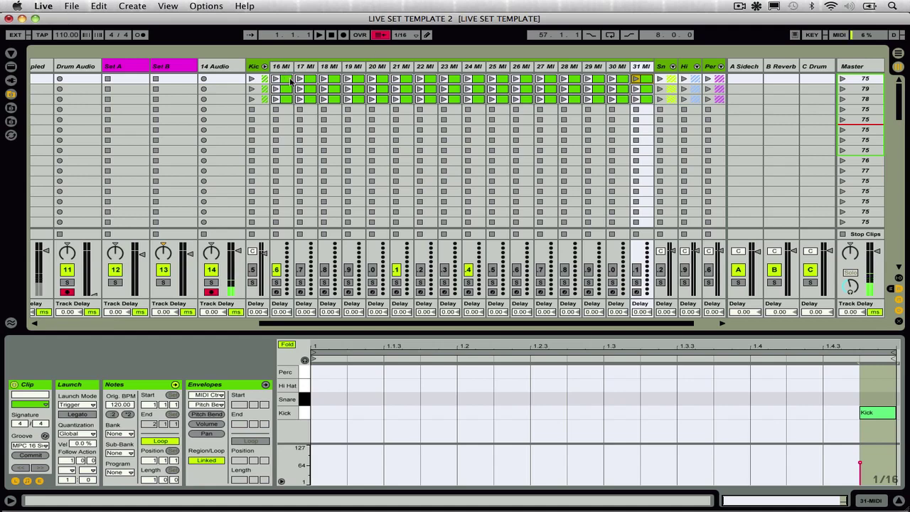
- Compare the Kick note placement in the first clips of tracks 16 to 19, returning to the track 16 clip
click(288, 79)
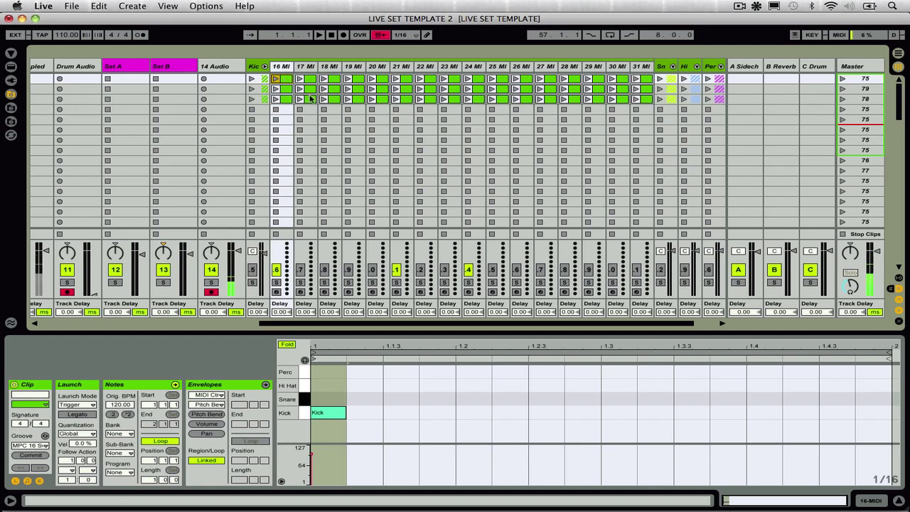
click(338, 79)
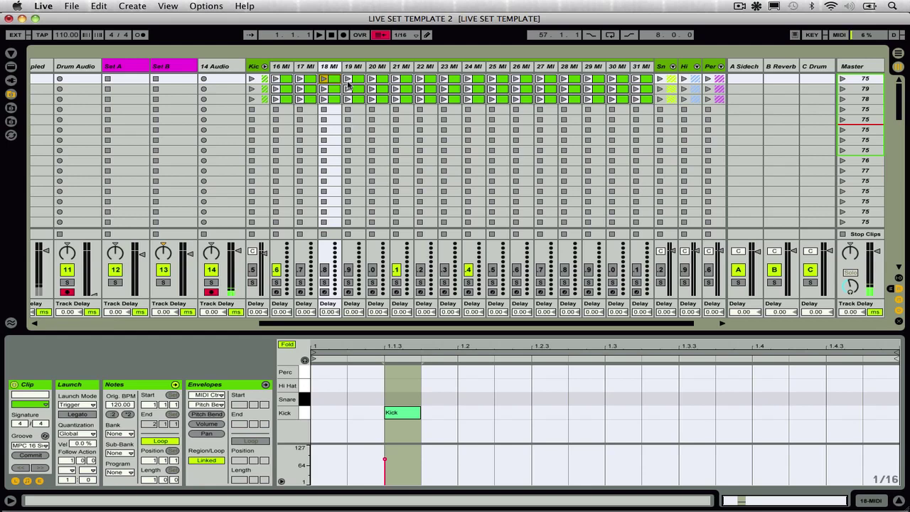
click(308, 80)
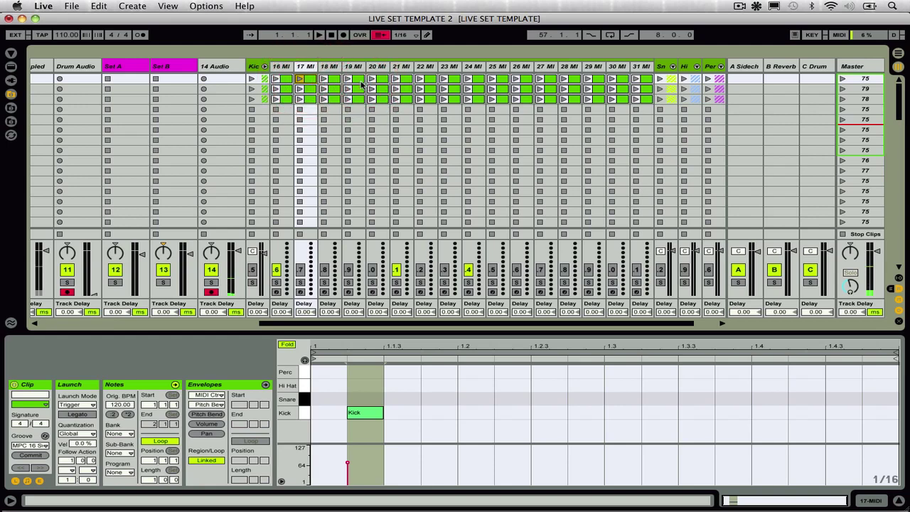
right_click(362, 84)
click(357, 83)
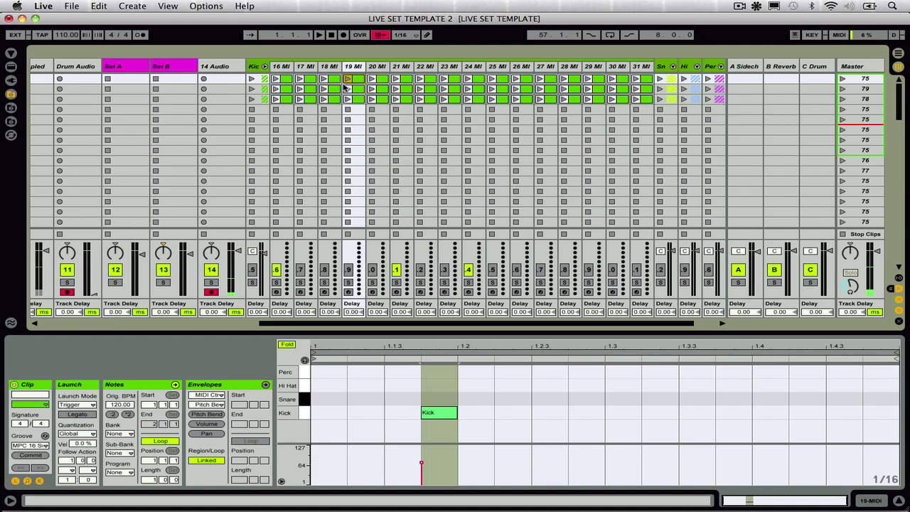
click(283, 78)
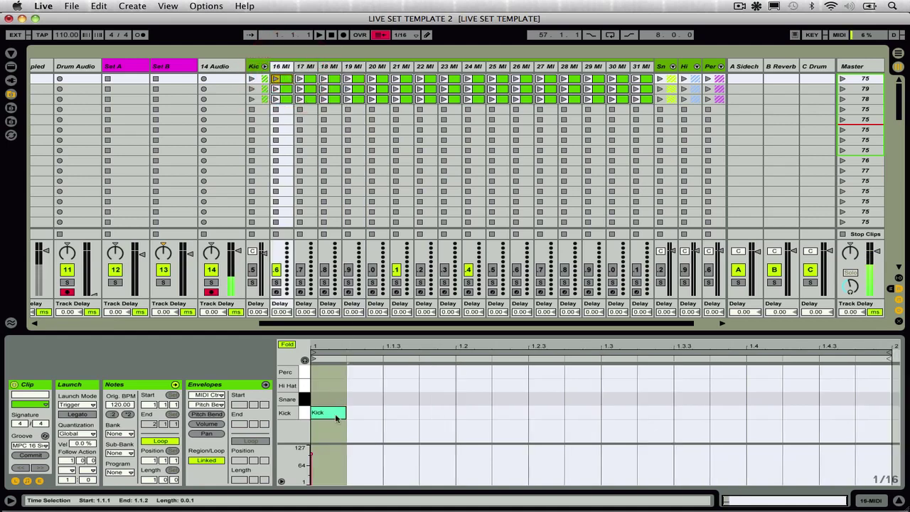
click(336, 418)
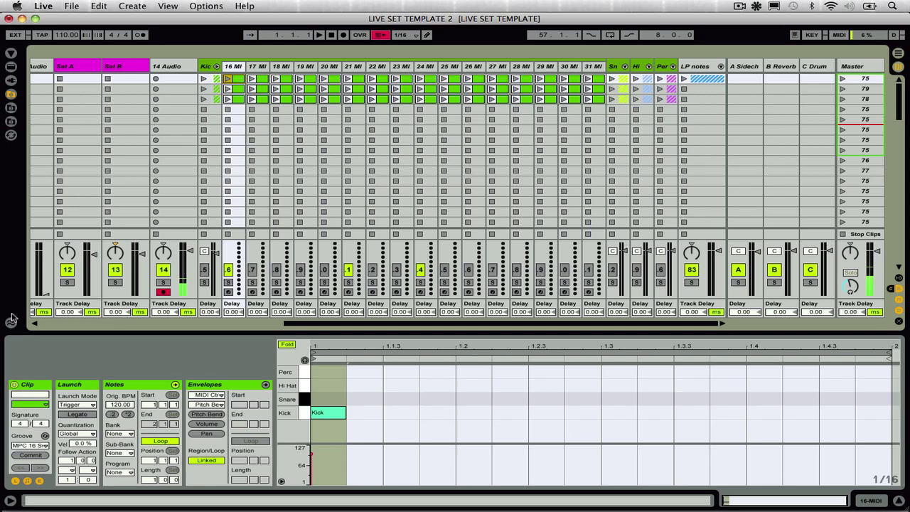
- Show the Groove Pool and choose MPC 16 Swing-75 as the groove of track 16's first clip
click(12, 322)
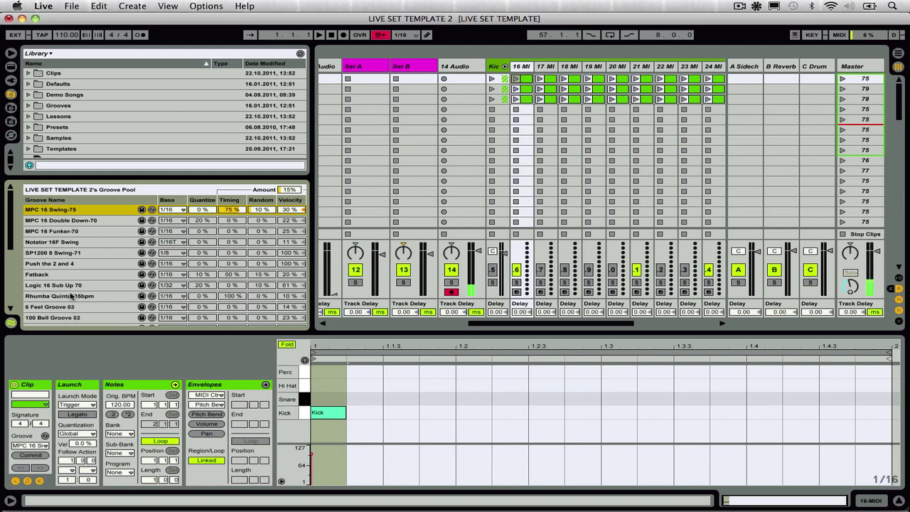
click(73, 210)
click(526, 79)
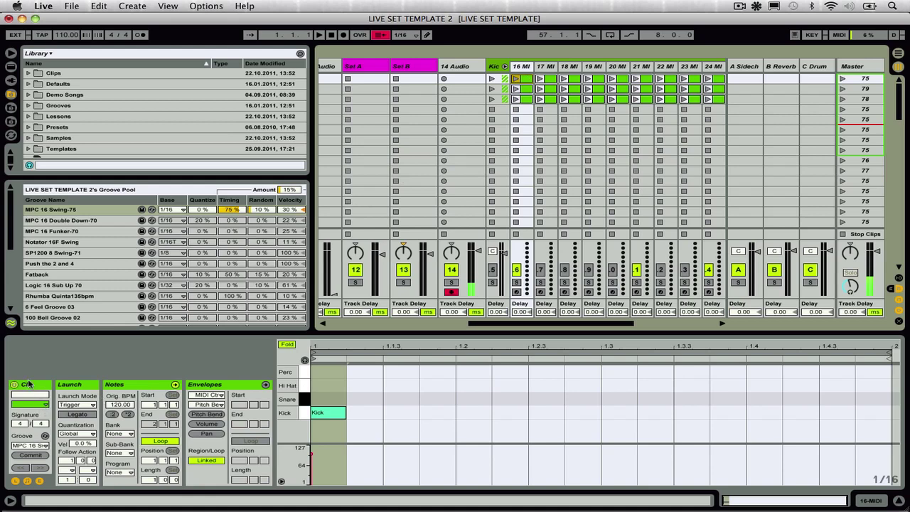
click(28, 446)
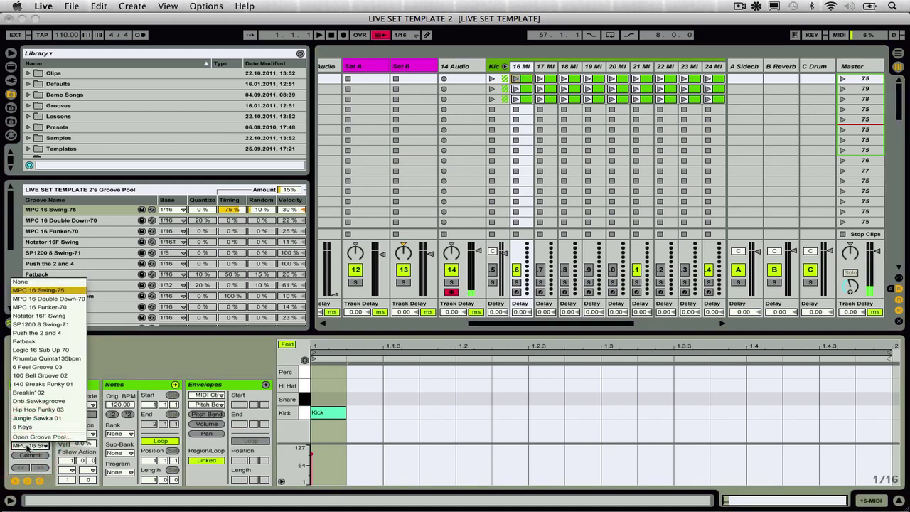
click(43, 291)
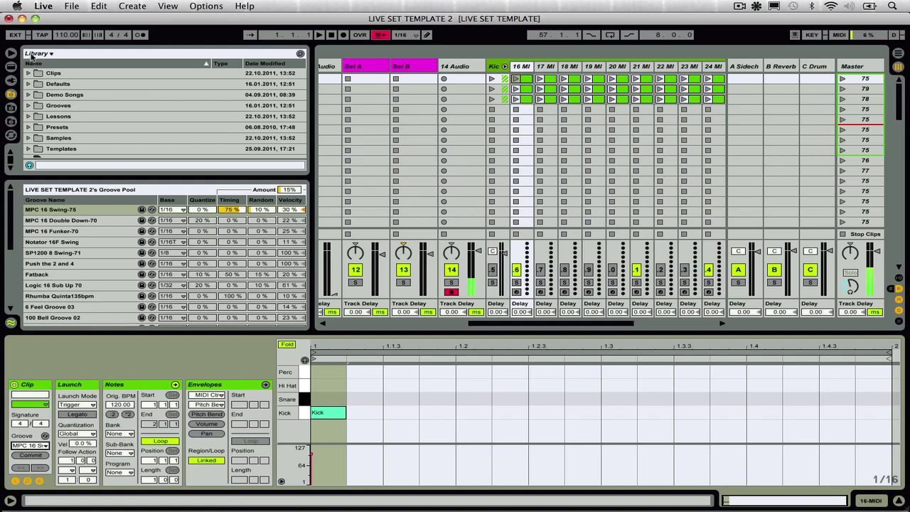
- Browse the MPC swing grooves in the library's Grooves folder and collapse the folder
click(27, 105)
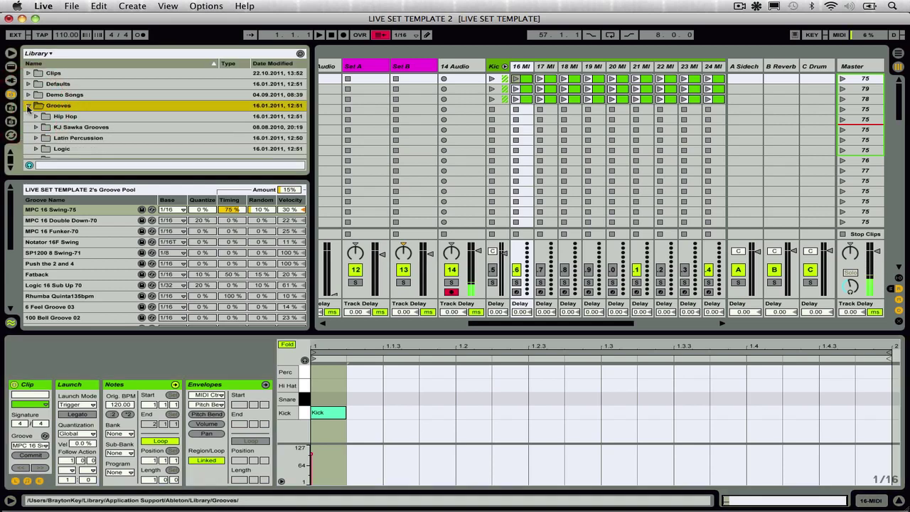
scroll(46, 128, down, 3)
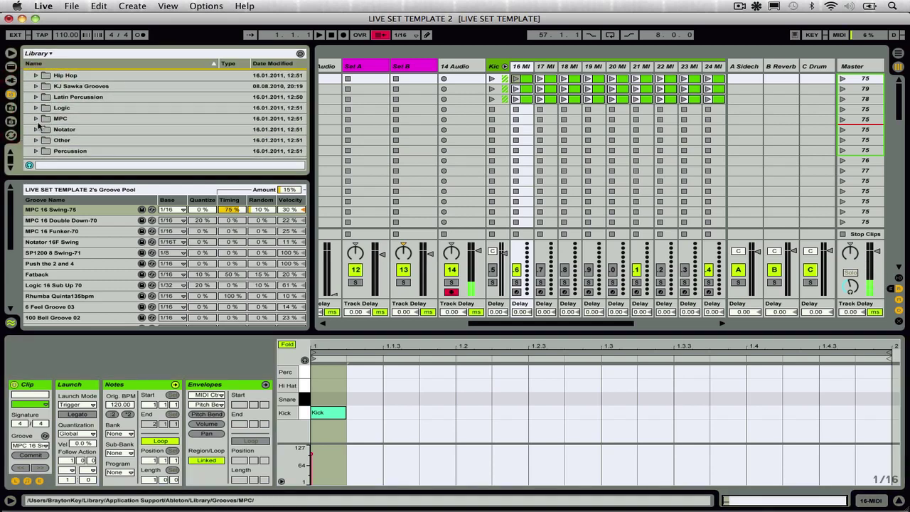
click(36, 118)
scroll(69, 127, down, 10)
scroll(68, 125, up, 3)
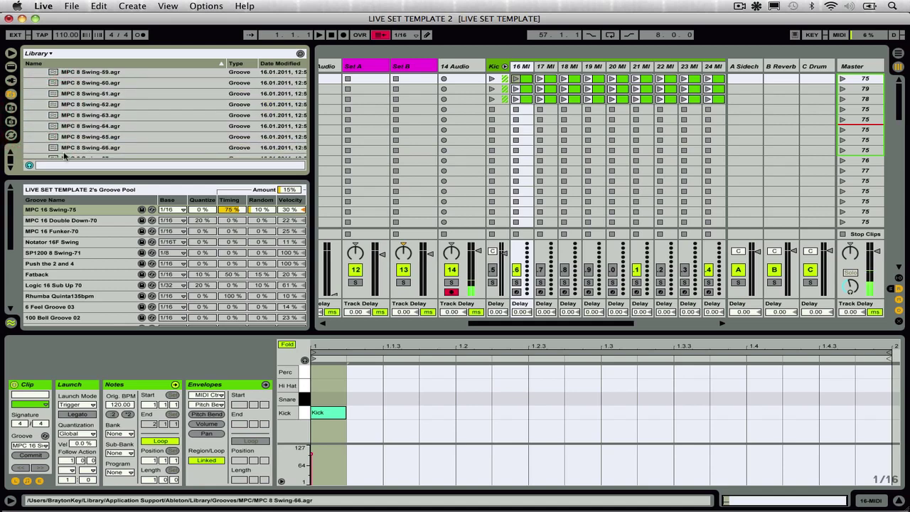
scroll(64, 138, up, 8)
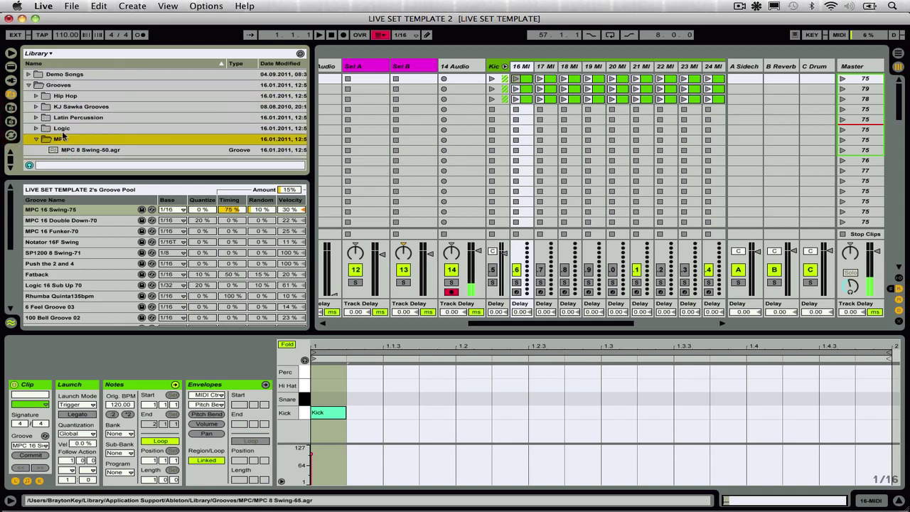
click(28, 84)
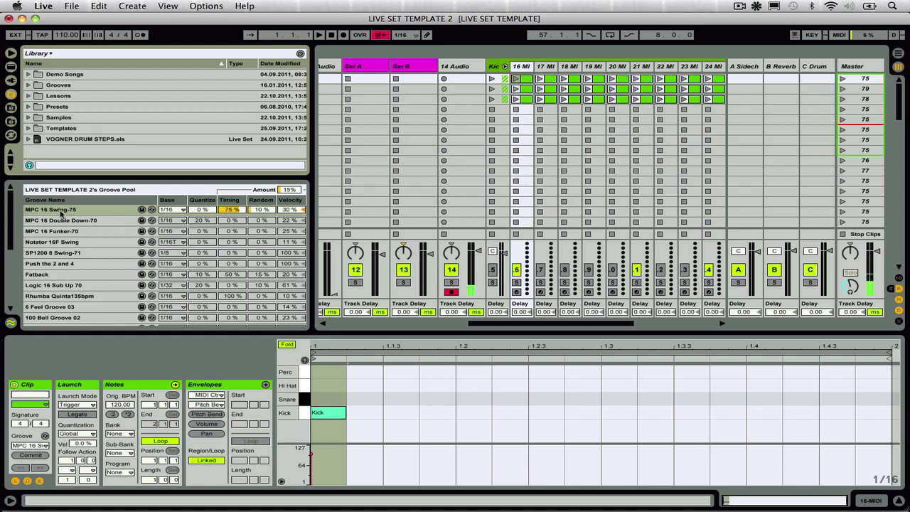
- Examine the Base options of the MPC 16 Swing-75 groove and the Kick note's velocity marker
click(176, 212)
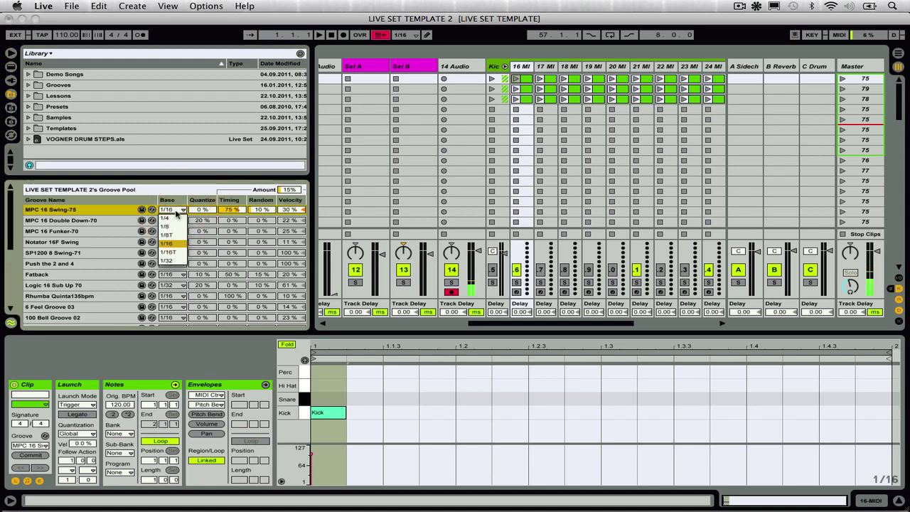
click(176, 212)
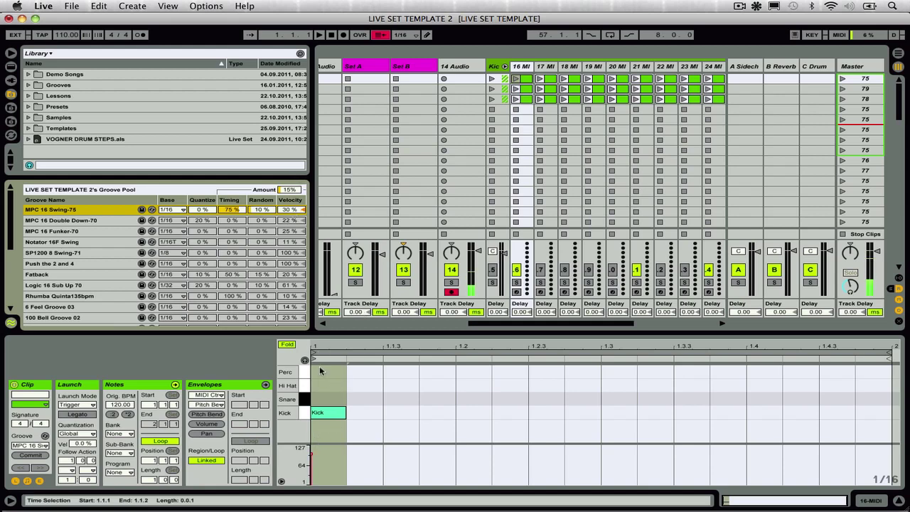
click(311, 458)
click(312, 459)
click(311, 459)
click(313, 459)
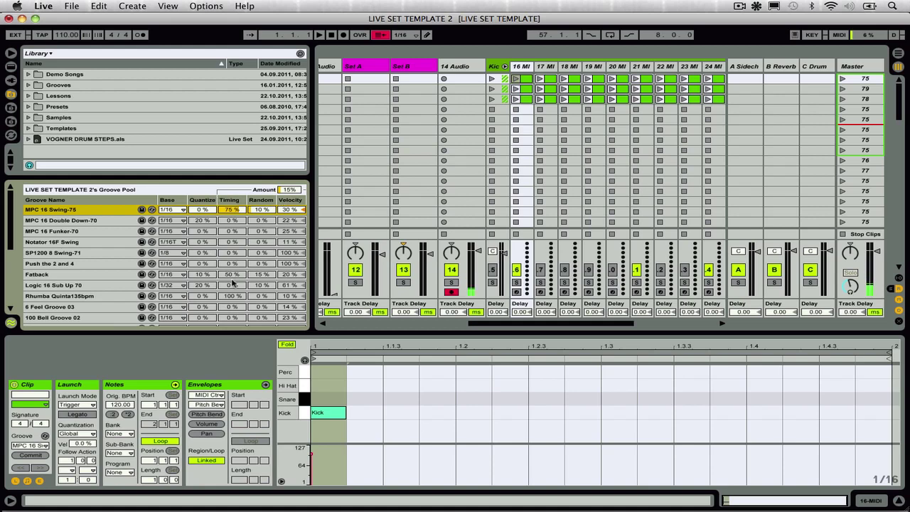
- Audition the kick clips with the Groove Pool's global amount raised strongly, and return the amount to 15%
key(space)
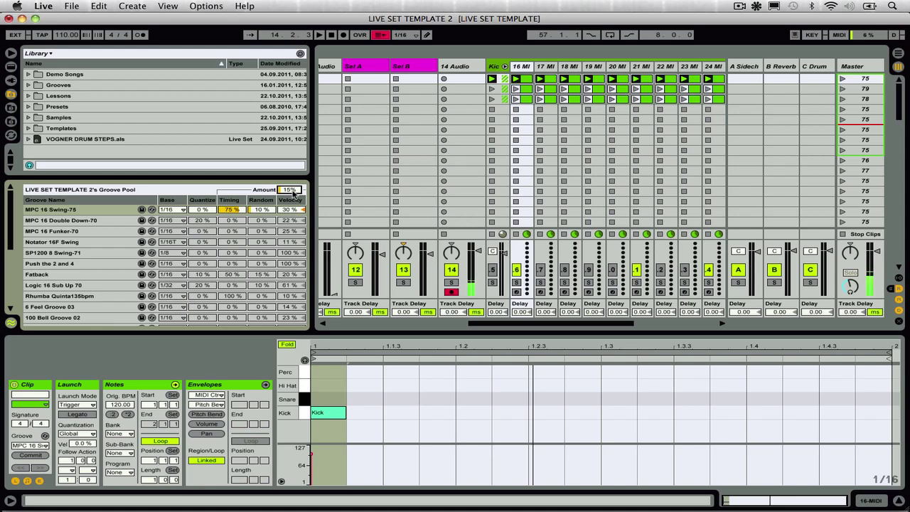
key(space)
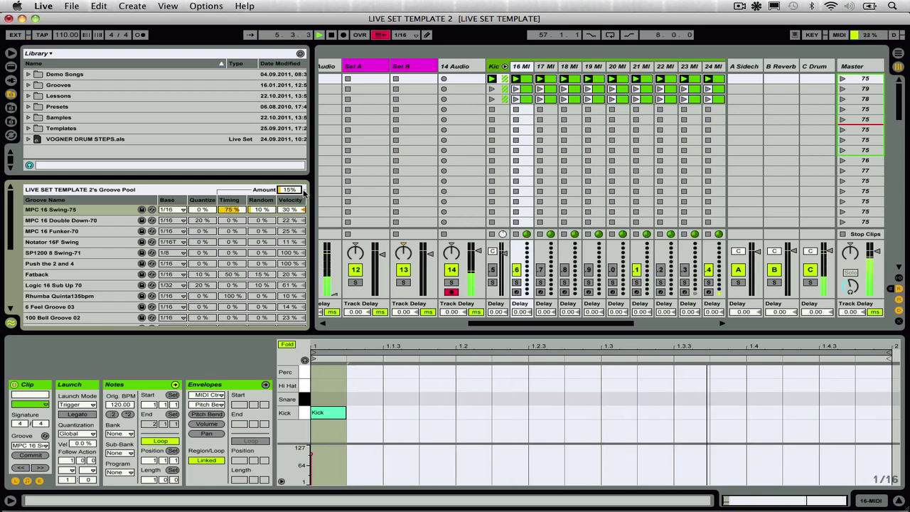
click(290, 191)
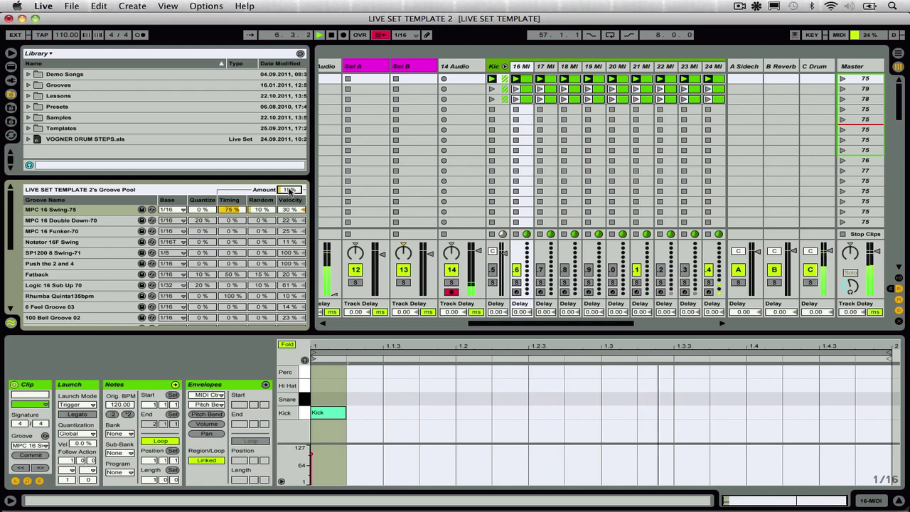
drag(290, 190, 290, 141)
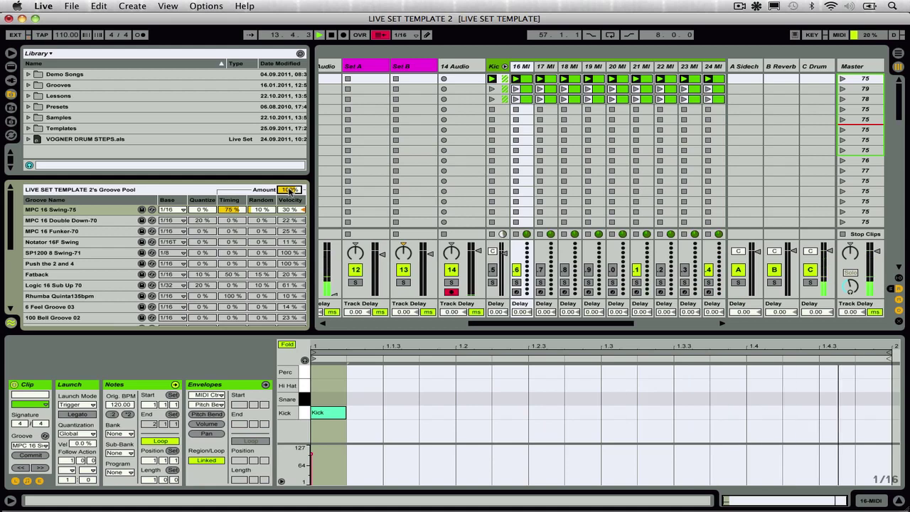
key(space)
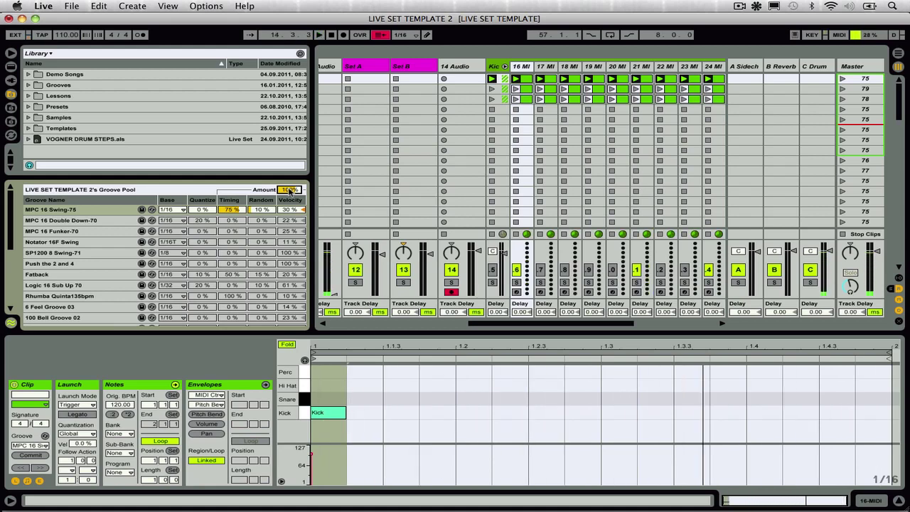
mouse_move(290, 191)
mouse_down()
mouse_move(290, 250)
mouse_move(290, 191)
mouse_up()
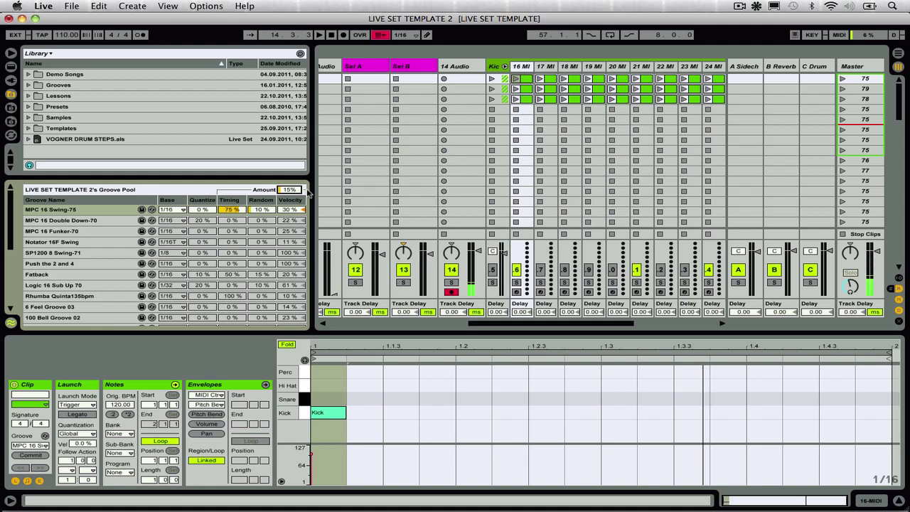
scroll(281, 134, up, 2)
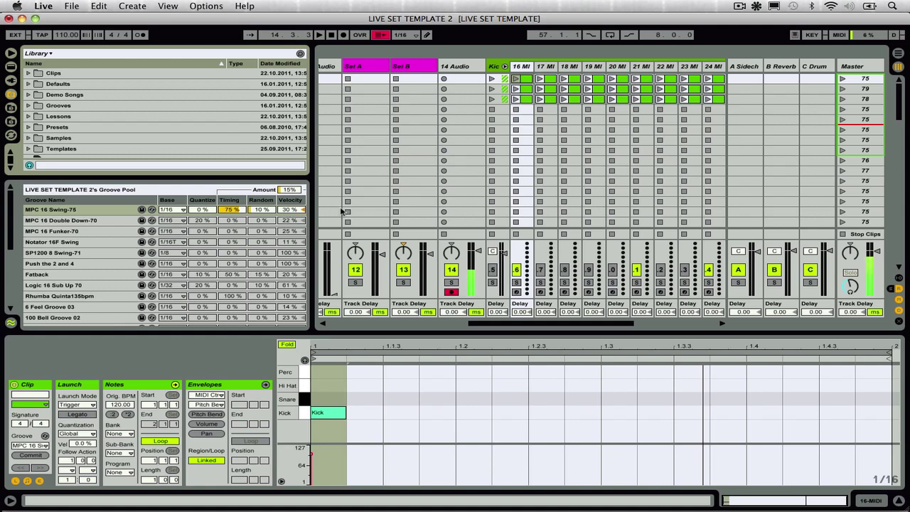
click(347, 390)
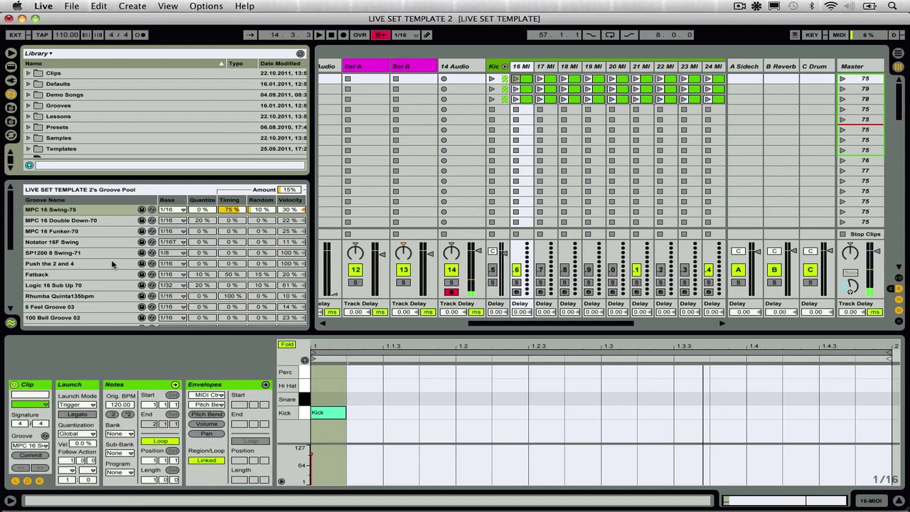
click(11, 218)
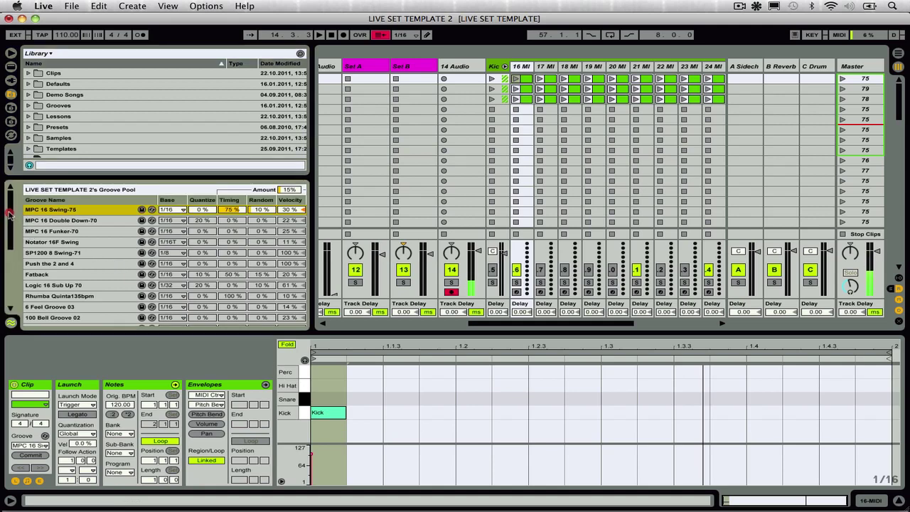